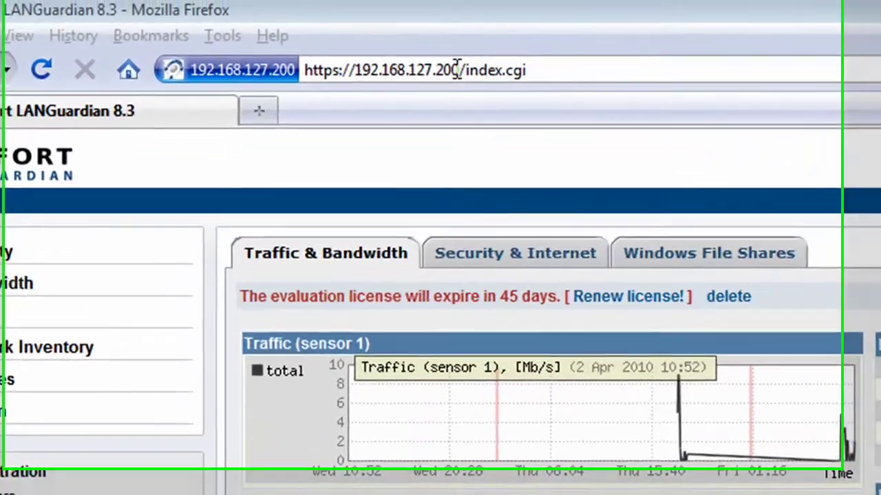
Step: Open the settings of Sensor 1 and set its description to Core Switch
{"action": "left_click_drag", "start_coordinate": [325, 26], "coordinate": [237, 27]}
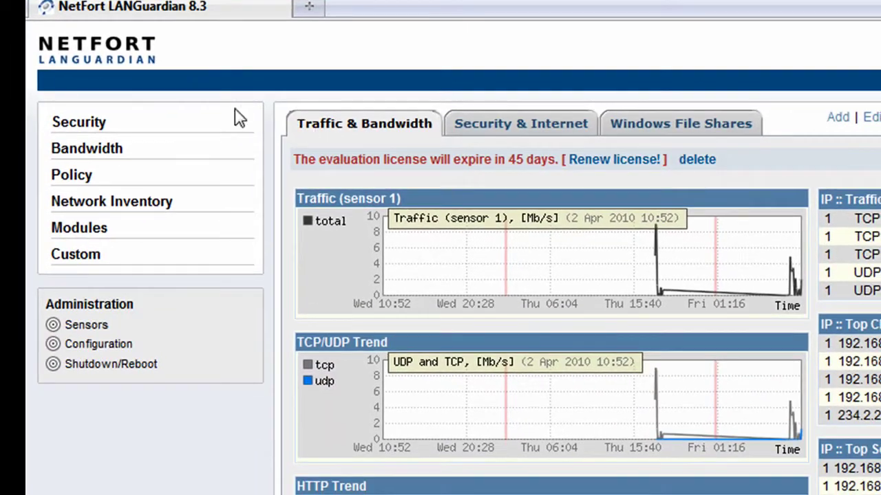
{"action": "left_click", "coordinate": [92, 326]}
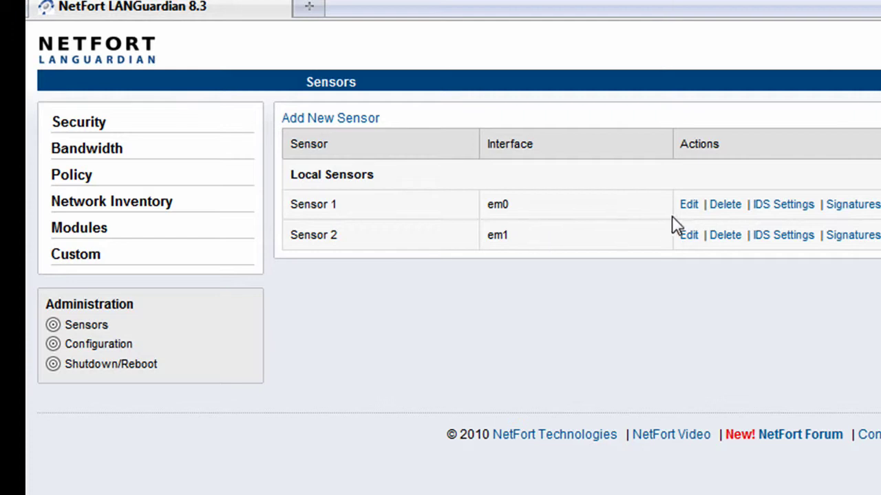
{"action": "left_click", "coordinate": [689, 210]}
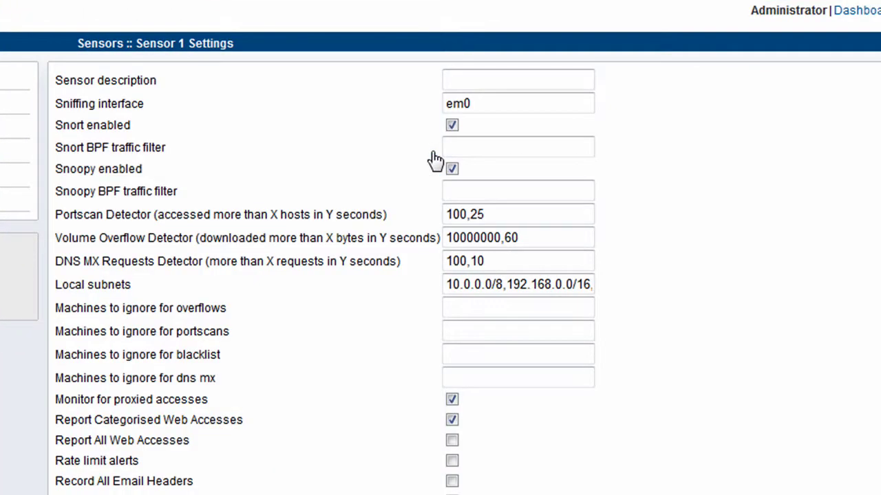
{"action": "left_click", "coordinate": [487, 79]}
{"action": "type", "text": "Core Switch"}
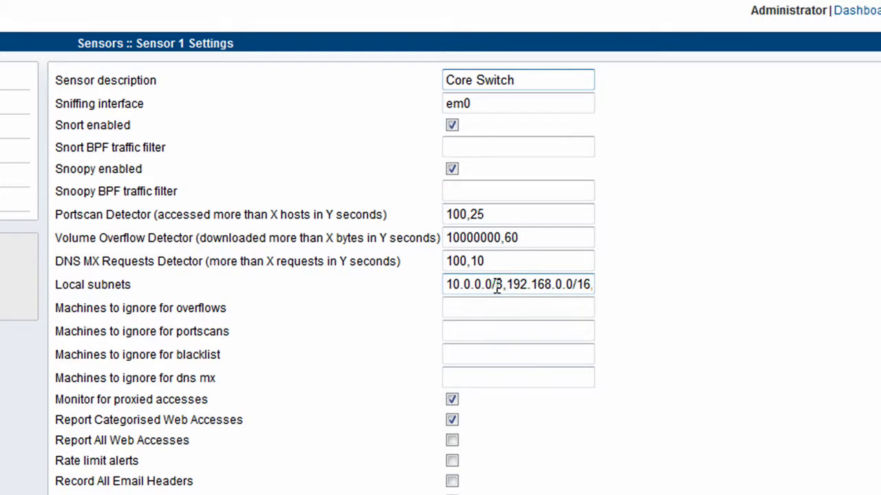
Step: Review the sensor's local subnets, enable Report All Web Accesses and save the settings
{"action": "left_click", "coordinate": [540, 292]}
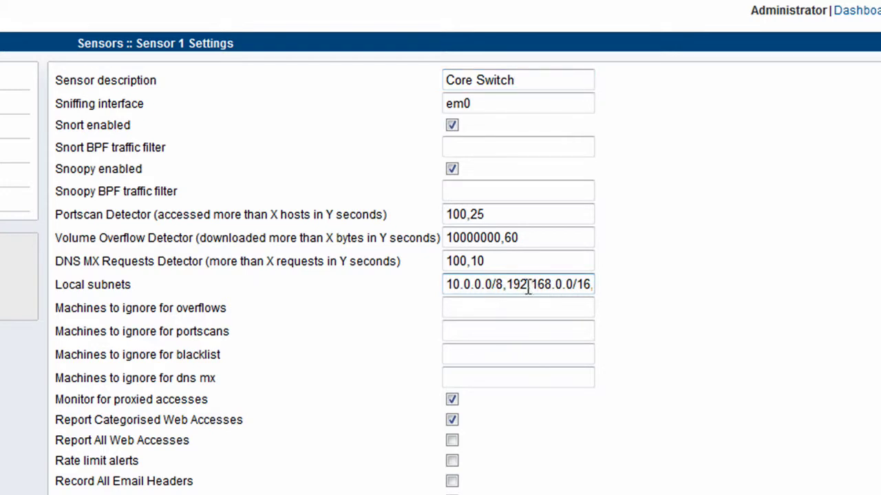
{"action": "left_click_drag", "start_coordinate": [512, 288], "coordinate": [588, 288]}
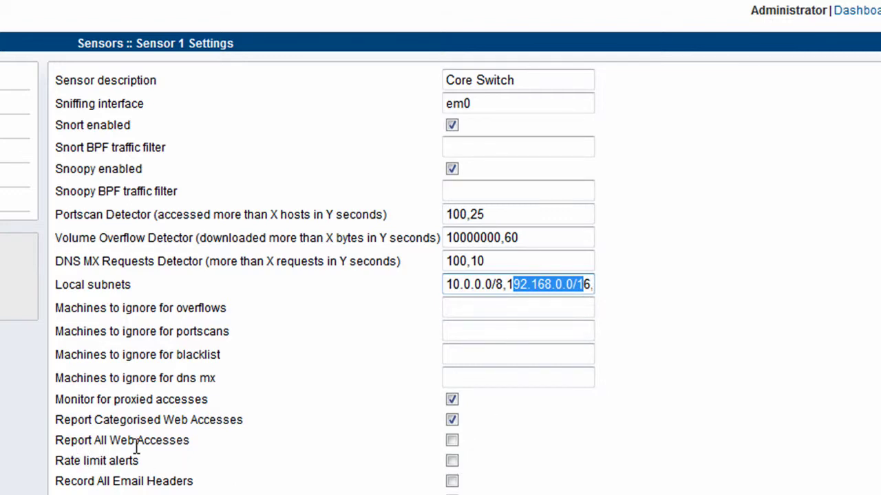
{"action": "left_click", "coordinate": [451, 440]}
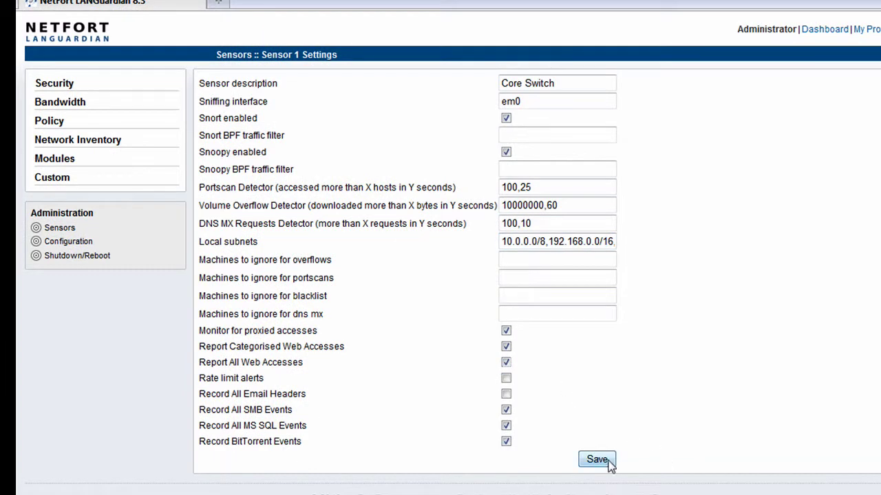
{"action": "left_click", "coordinate": [597, 462]}
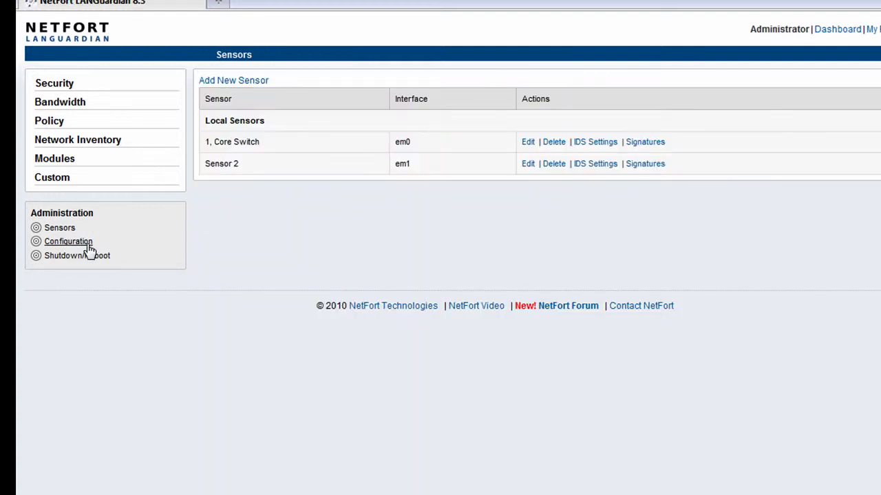
Step: Check the system status page for sensor 1's bandwidth
{"action": "left_click", "coordinate": [85, 244]}
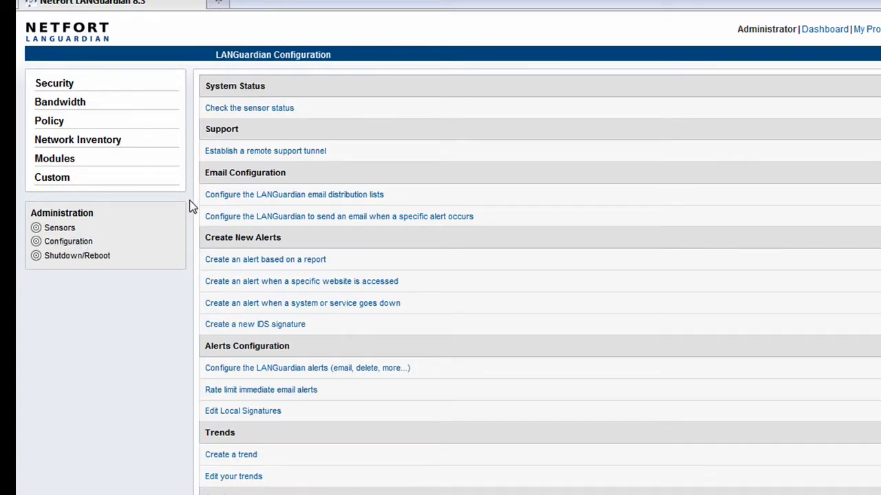
{"action": "left_click", "coordinate": [267, 117]}
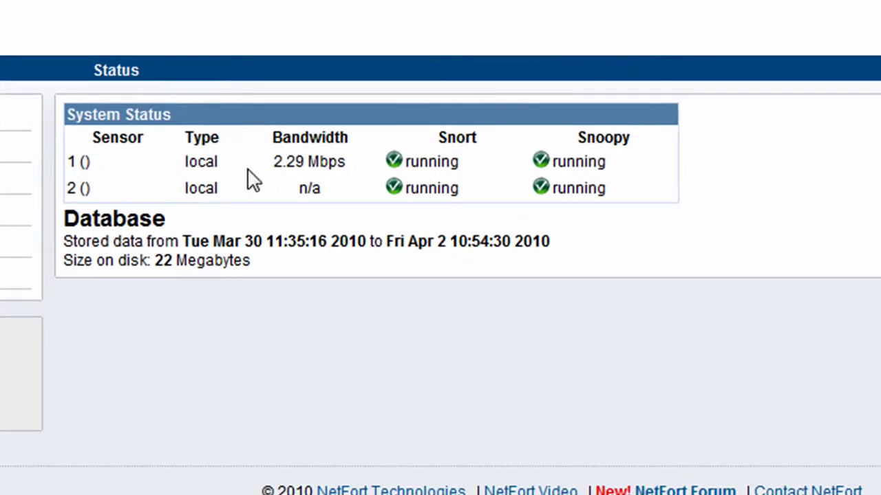
{"action": "left_click_drag", "start_coordinate": [275, 161], "coordinate": [350, 169]}
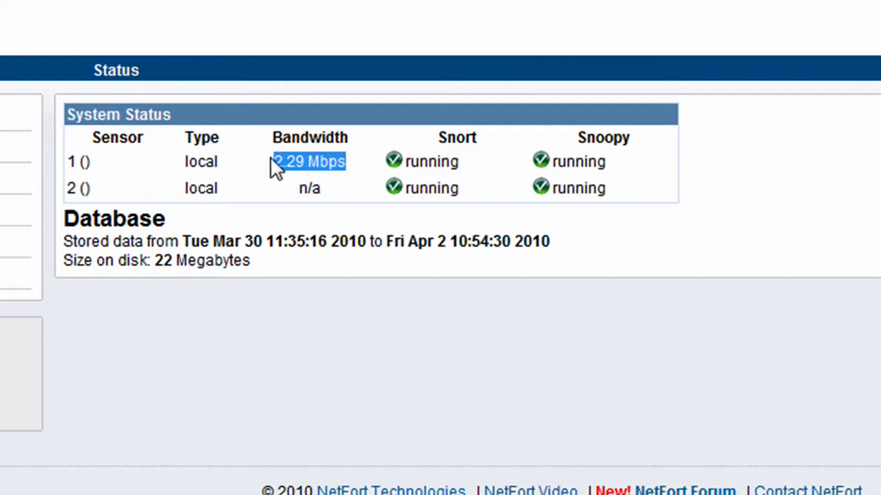
{"action": "left_click", "coordinate": [324, 172]}
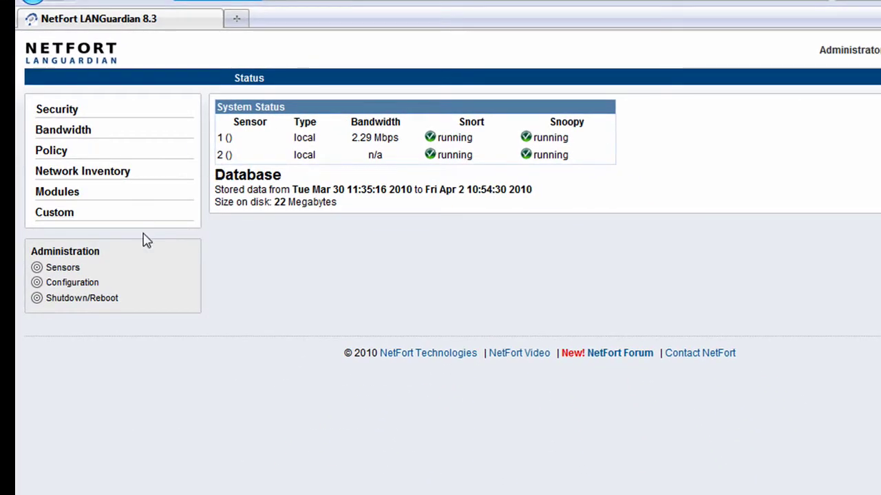
Step: Open the domain controller auto-discovery form in the Active Directory identity logging configuration and select its IP address entry
{"action": "left_click", "coordinate": [67, 282]}
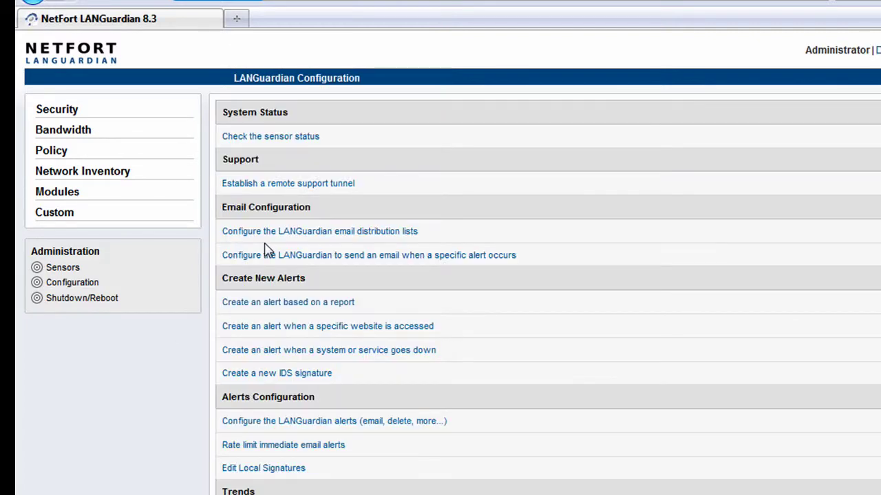
{"action": "scroll", "coordinate": [238, 248], "scroll_direction": "down", "scroll_amount": 2}
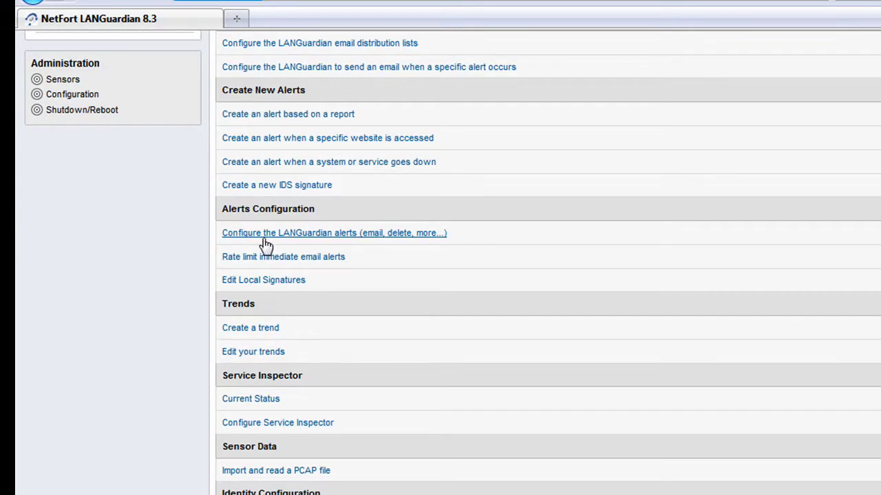
{"action": "scroll", "coordinate": [241, 241], "scroll_direction": "up", "scroll_amount": 1}
{"action": "scroll", "coordinate": [281, 214], "scroll_direction": "down", "scroll_amount": 4}
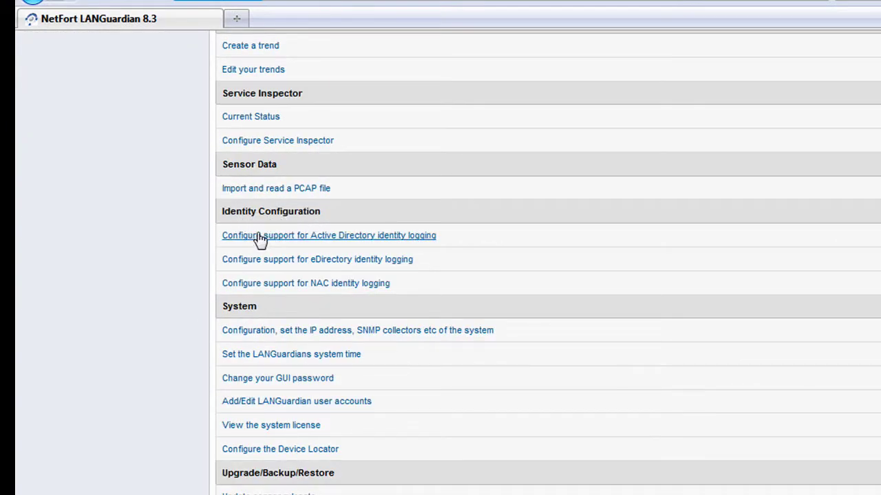
{"action": "left_click", "coordinate": [374, 242]}
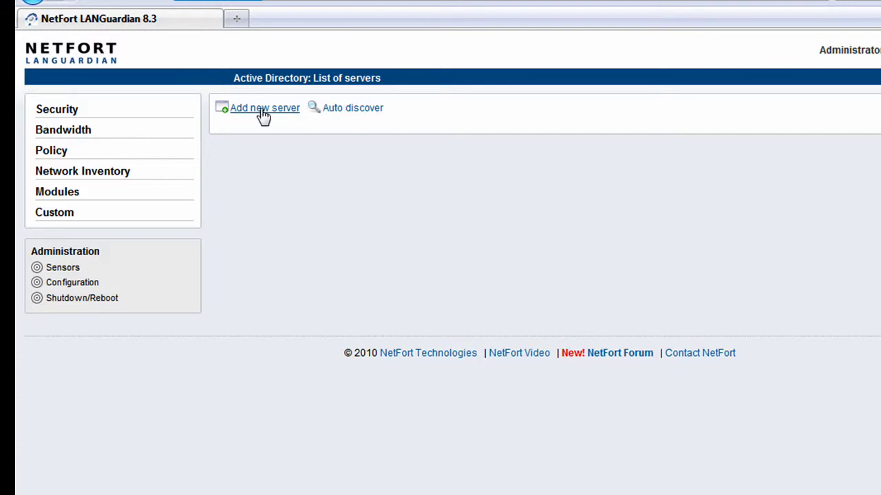
{"action": "left_click", "coordinate": [357, 116]}
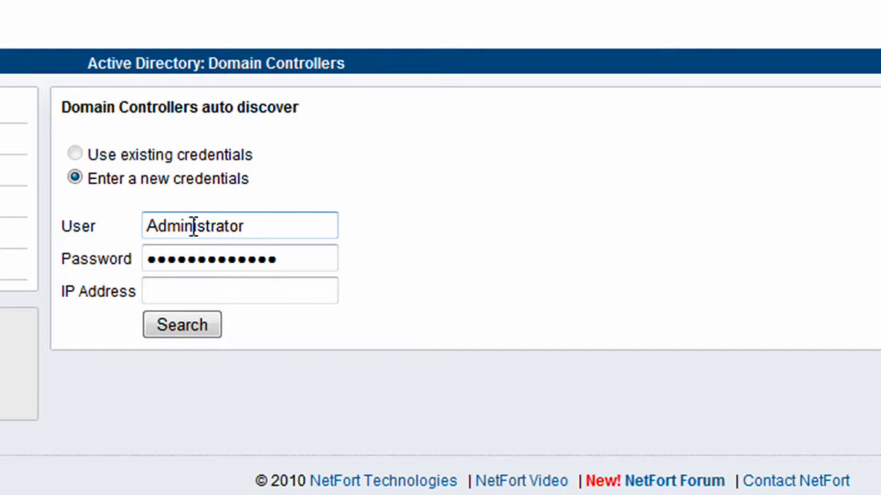
{"action": "left_click", "coordinate": [185, 293]}
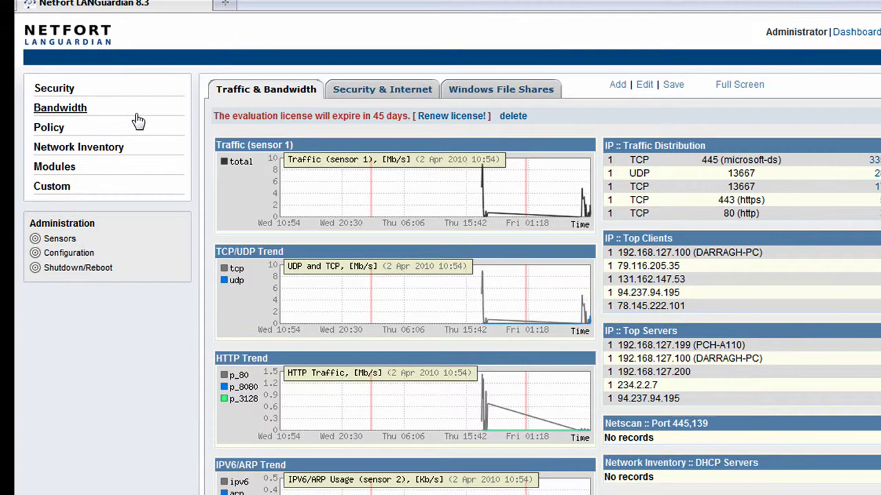
Step: Run the IP Traffic Distribution bandwidth report for the last 1 hour across all sensors and examine the protocol breakdown
{"action": "left_click", "coordinate": [73, 117]}
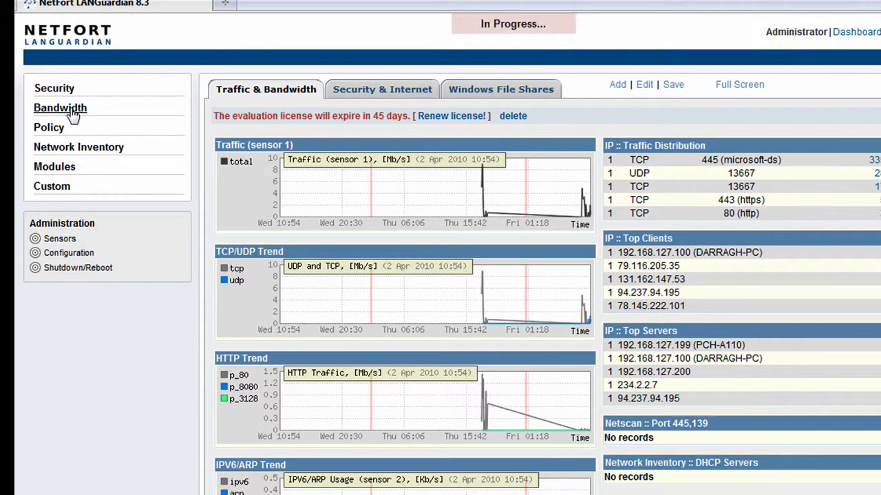
{"action": "left_click", "coordinate": [55, 128]}
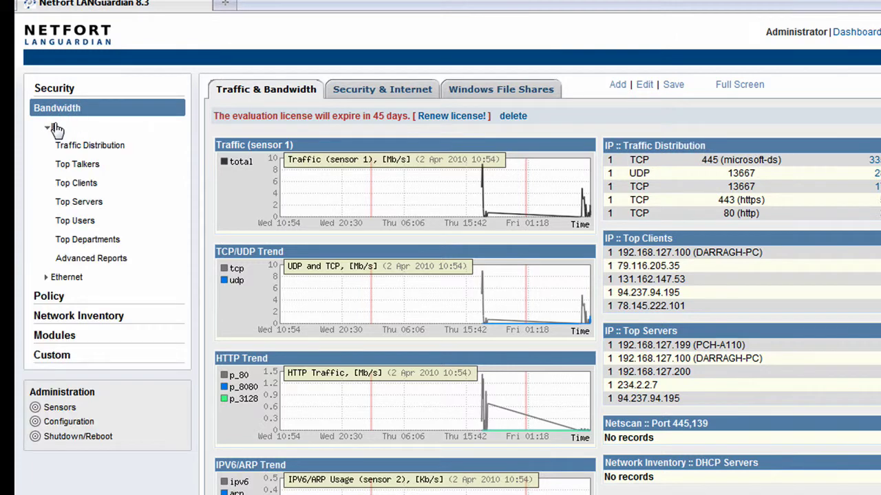
{"action": "left_click", "coordinate": [110, 146]}
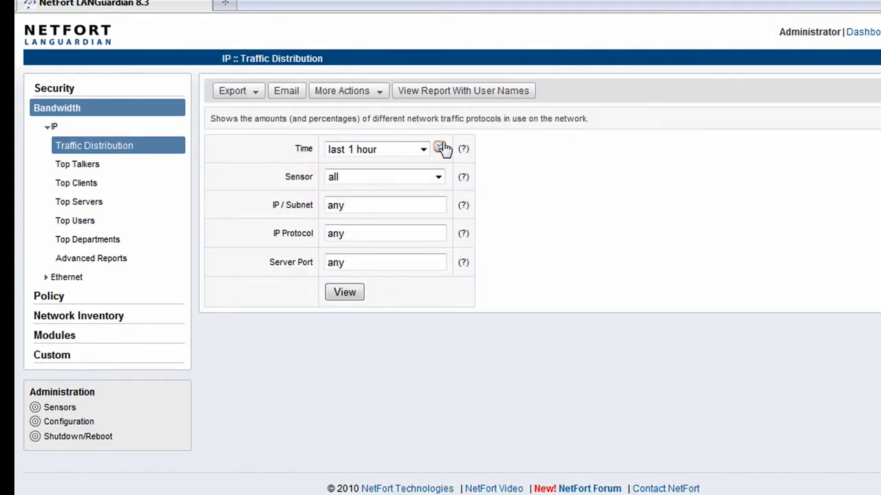
{"action": "left_click", "coordinate": [439, 148]}
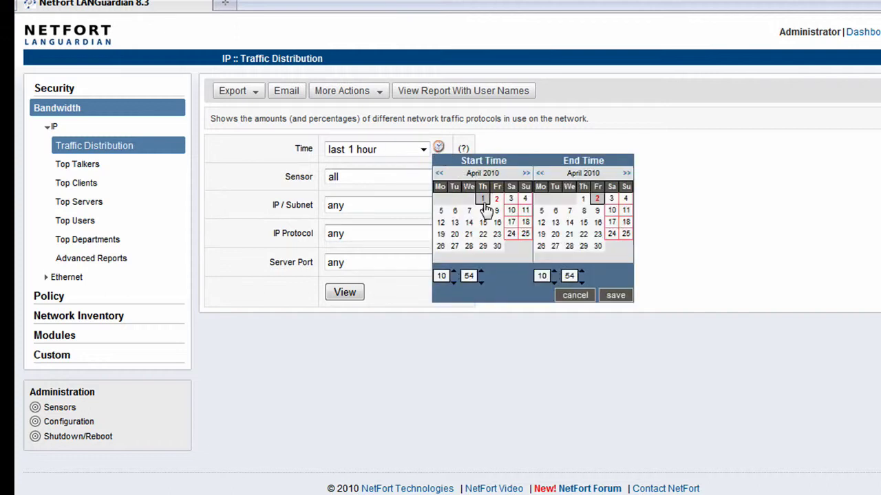
{"action": "left_click", "coordinate": [575, 295]}
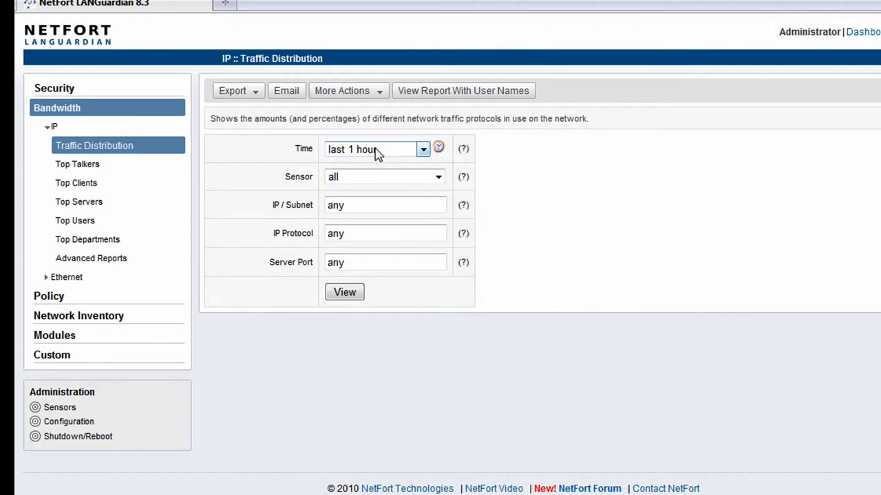
{"action": "left_click", "coordinate": [345, 293]}
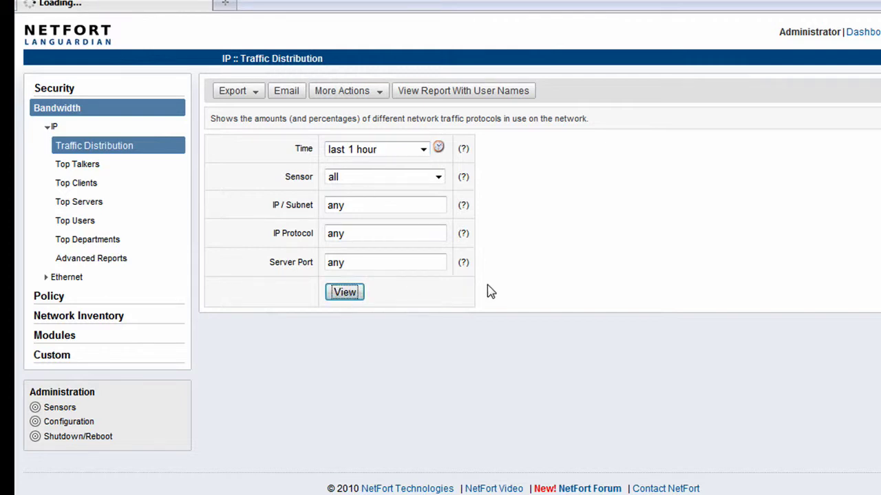
{"action": "scroll", "coordinate": [488, 291], "scroll_direction": "down", "scroll_amount": 3}
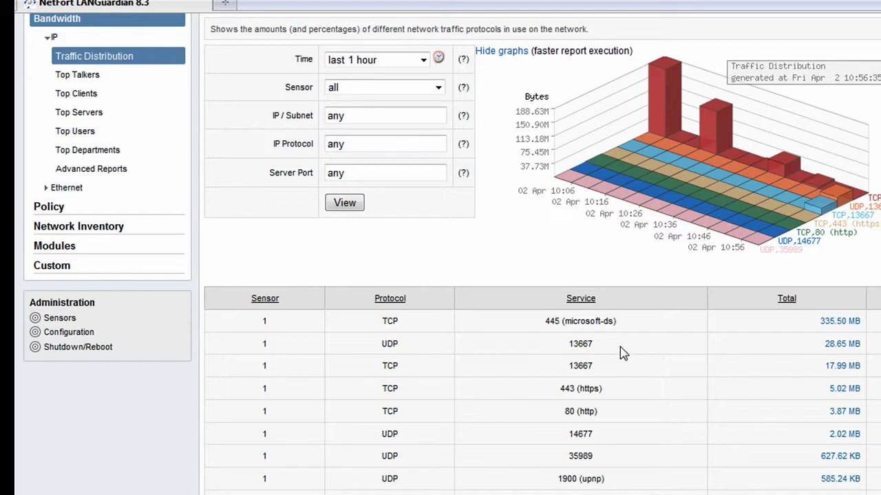
Step: Drill down into the traffic total of service 445 (microsoft-ds) to view its top talkers, and return to the distribution report
{"action": "left_click", "coordinate": [840, 324]}
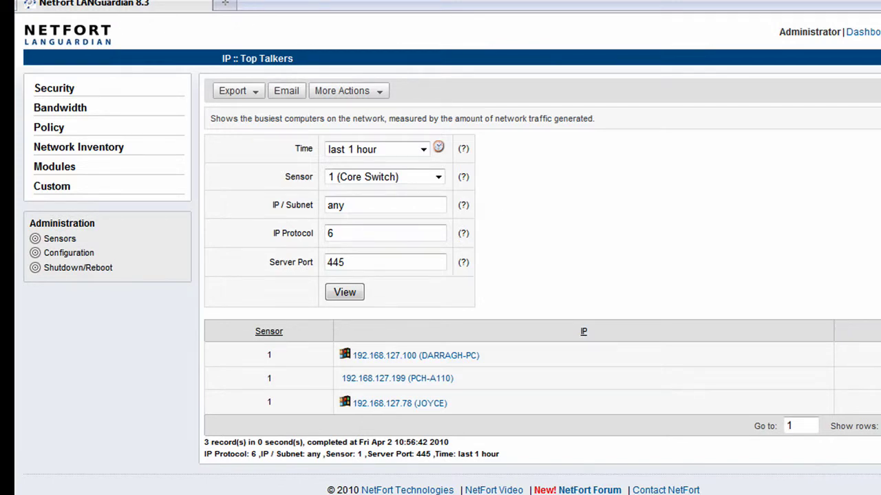
{"action": "key", "text": "alt+Left"}
{"action": "scroll", "coordinate": [506, 88], "scroll_direction": "up", "scroll_amount": 3}
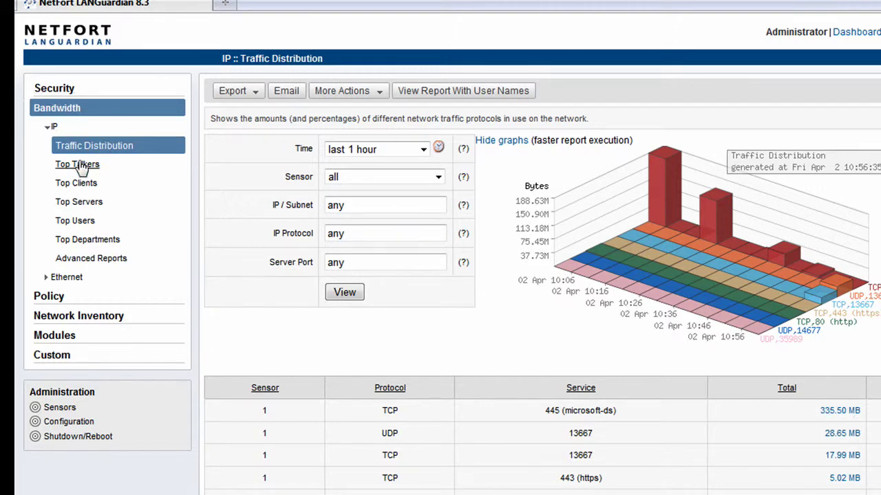
Step: Run the security Events by Signature report for the last 1 hour across all sensors and examine the listed signatures
{"action": "left_click", "coordinate": [55, 88]}
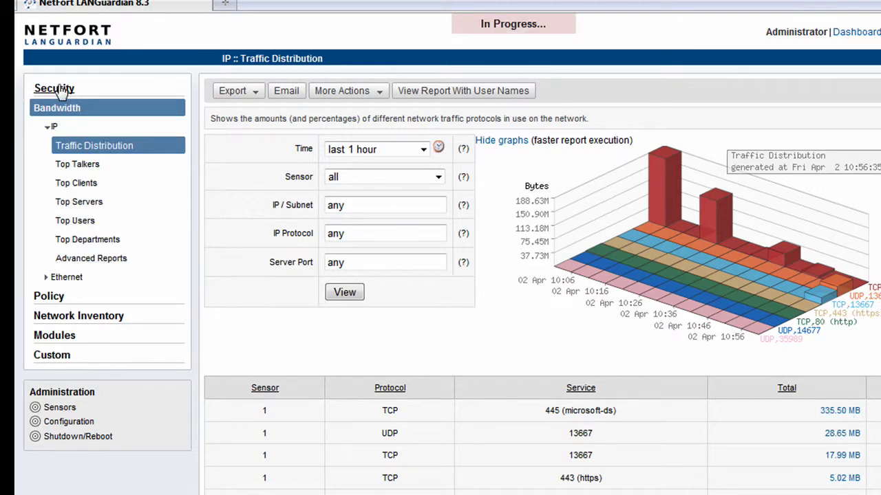
{"action": "left_click", "coordinate": [63, 107]}
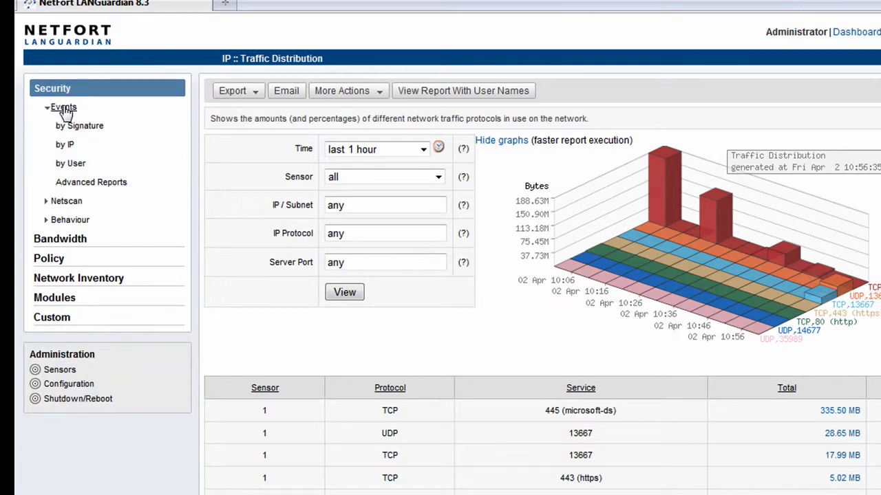
{"action": "left_click", "coordinate": [101, 129]}
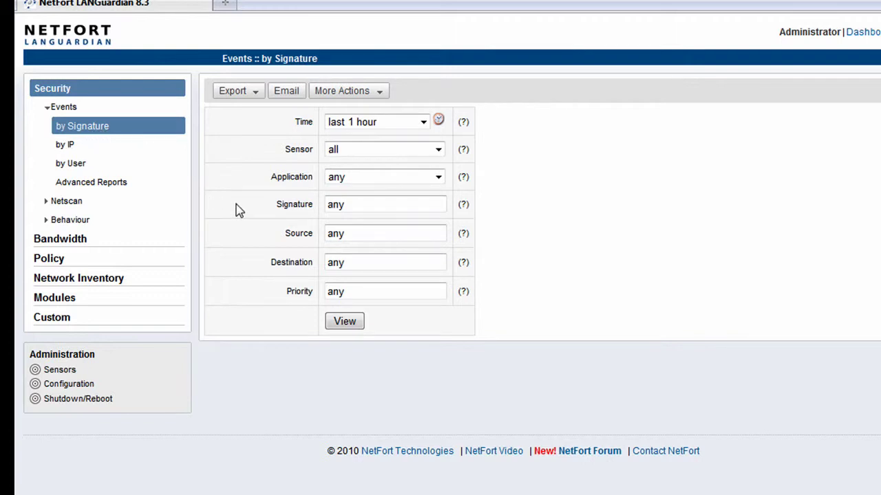
{"action": "left_click", "coordinate": [358, 321]}
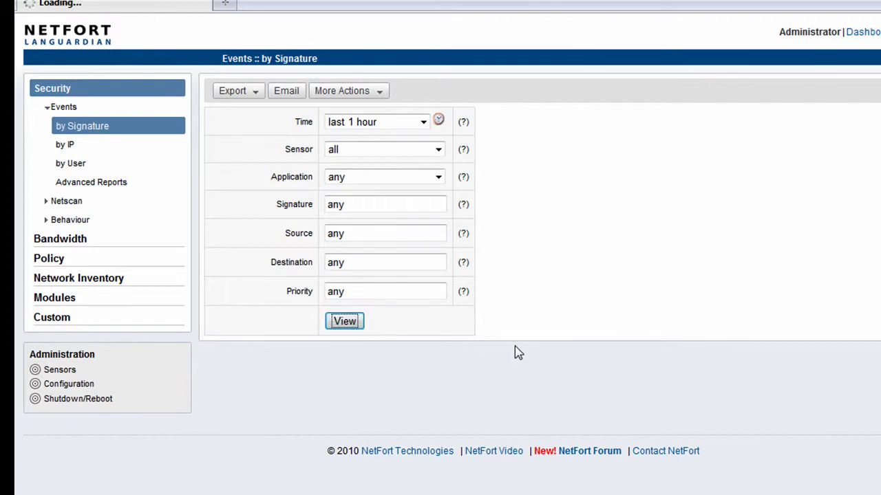
{"action": "scroll", "coordinate": [563, 328], "scroll_direction": "down", "scroll_amount": 3}
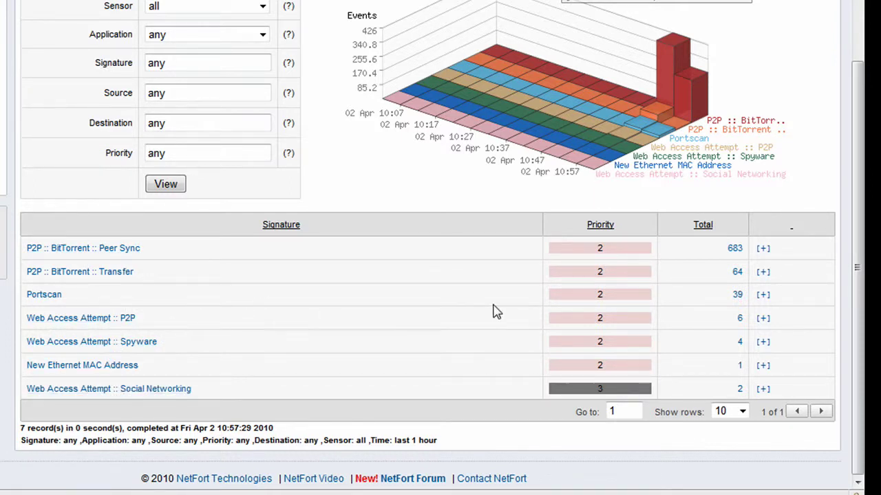
Step: Expand the details of the P2P :: BitTorrent :: Peer Sync signature and redisplay the available Events reports
{"action": "left_click", "coordinate": [764, 249]}
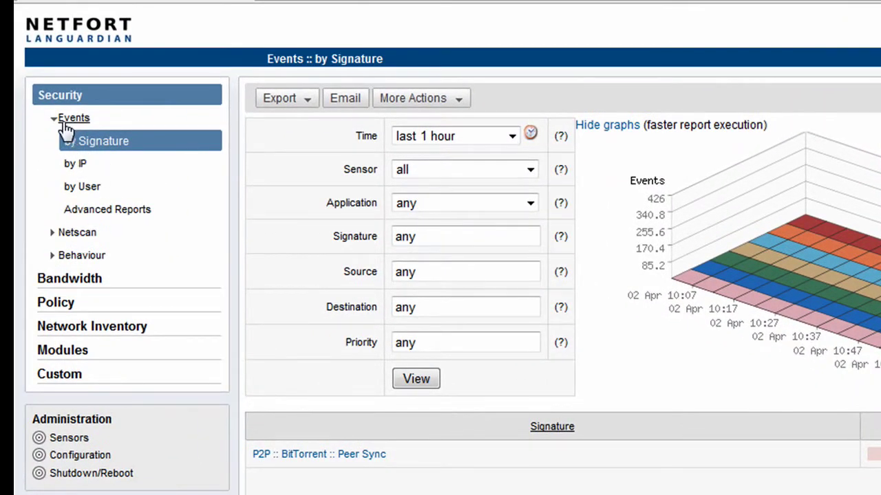
{"action": "left_click", "coordinate": [64, 120]}
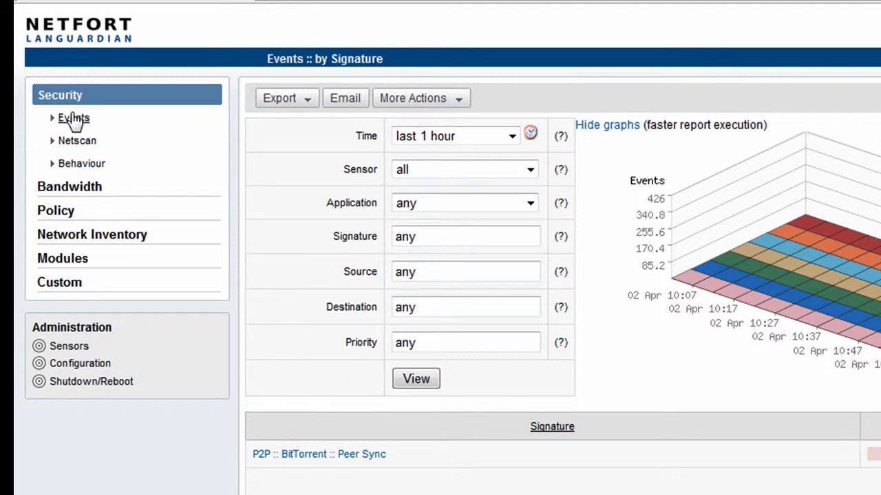
{"action": "left_click", "coordinate": [73, 118]}
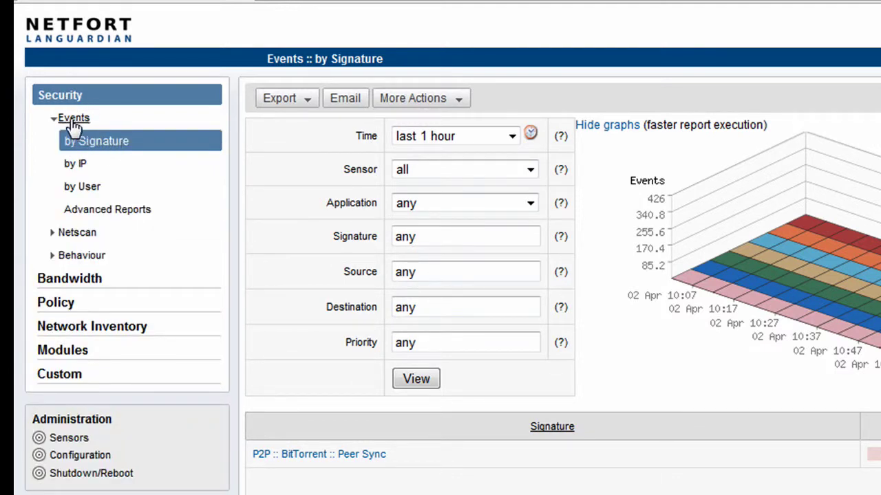
Step: Run the Web Top Websites report for the last 1 hour across all sensors, clients and categories
{"action": "left_click", "coordinate": [66, 98]}
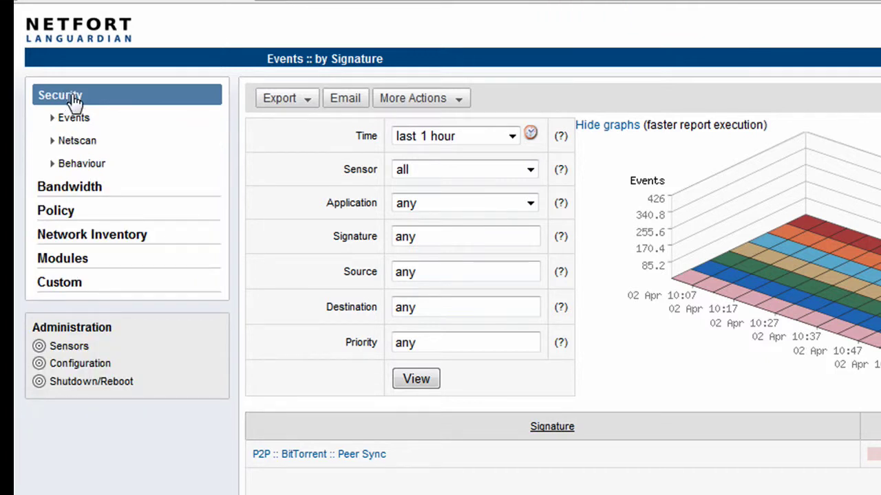
{"action": "left_click", "coordinate": [80, 265]}
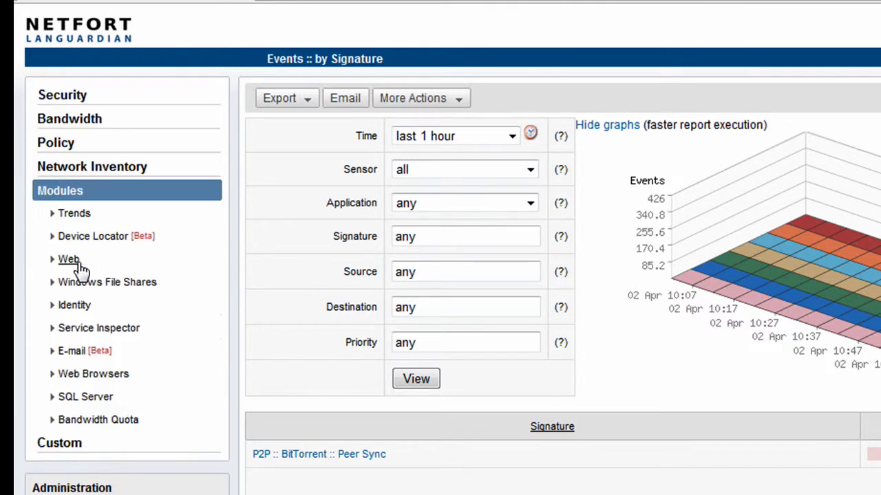
{"action": "left_click", "coordinate": [68, 260]}
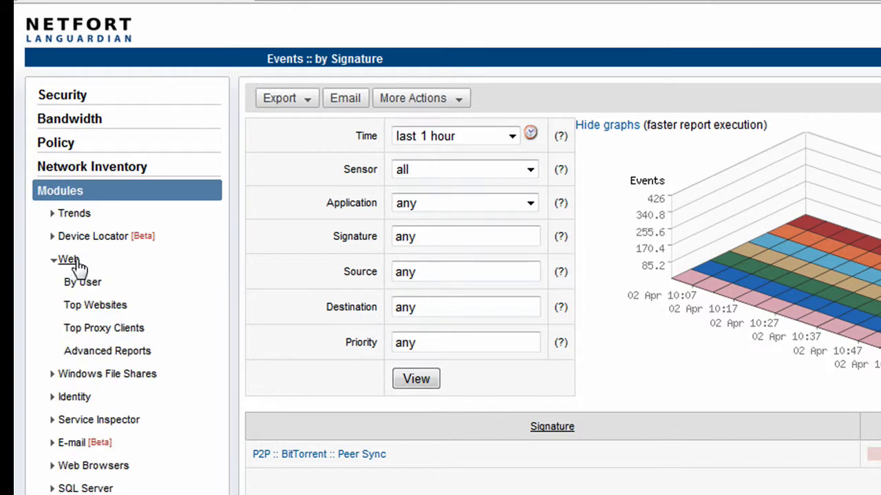
{"action": "left_click", "coordinate": [103, 306]}
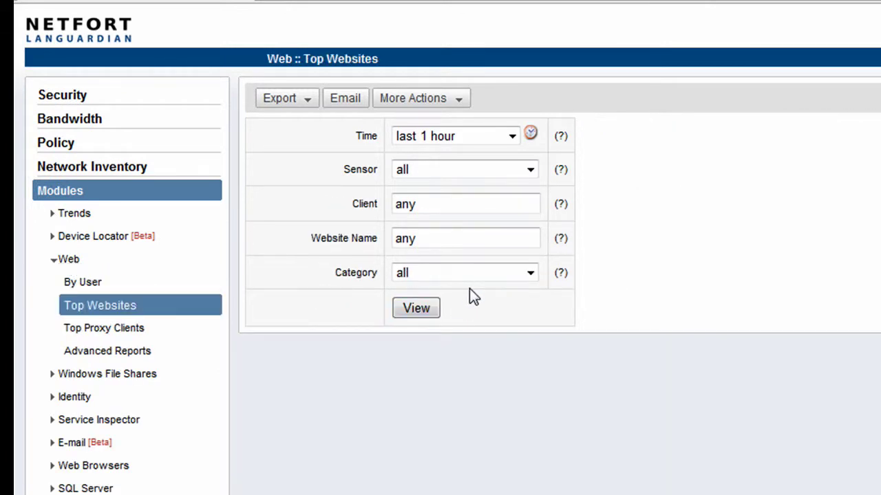
{"action": "left_click", "coordinate": [416, 311]}
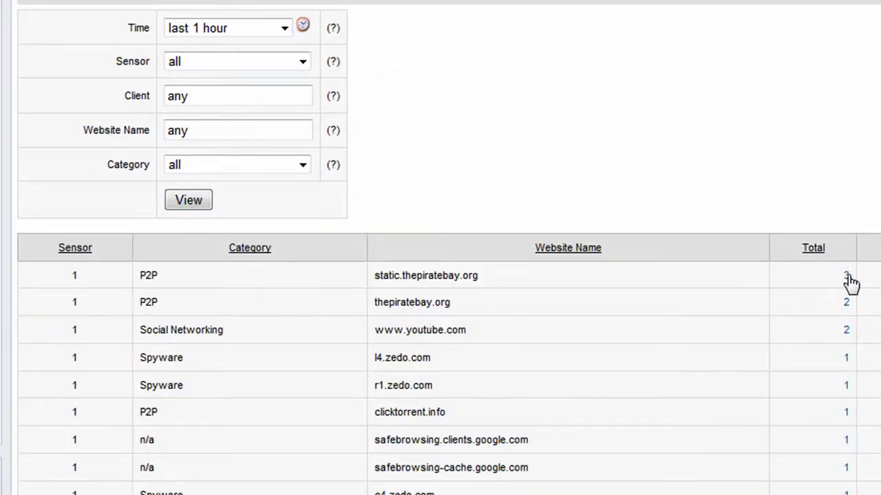
{"action": "left_click", "coordinate": [846, 332]}
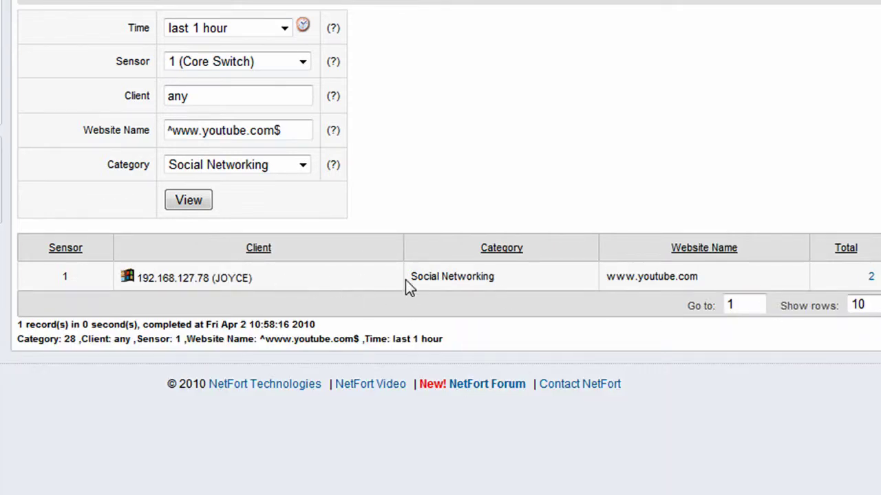
{"action": "left_click", "coordinate": [871, 278]}
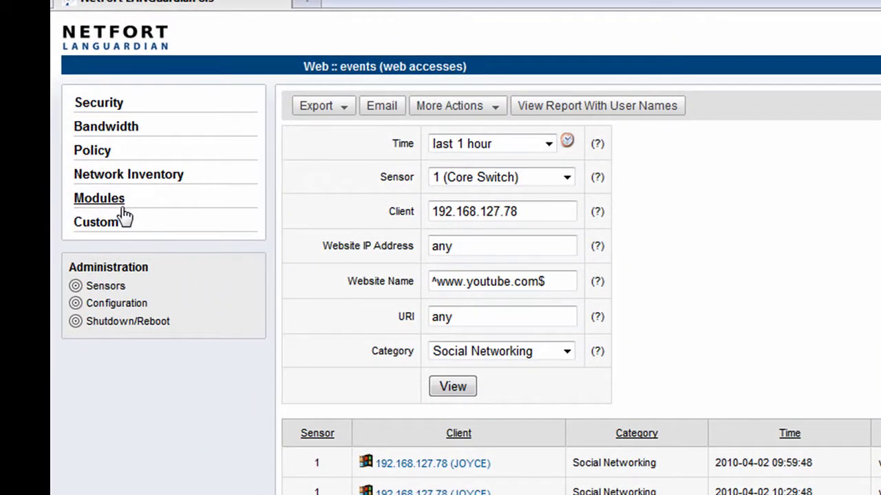
Step: Run the Windows File Shares Search by Filename report for the last 4 hours with any action and any file name
{"action": "left_click", "coordinate": [58, 179]}
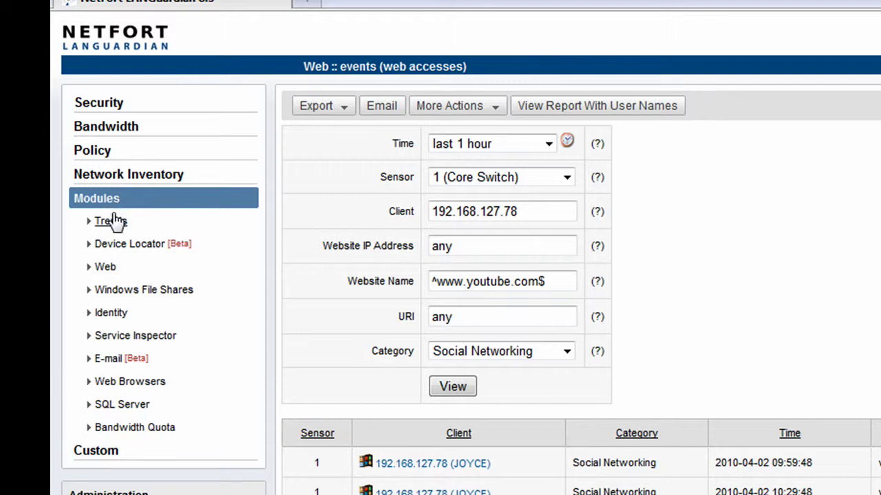
{"action": "left_click", "coordinate": [157, 290]}
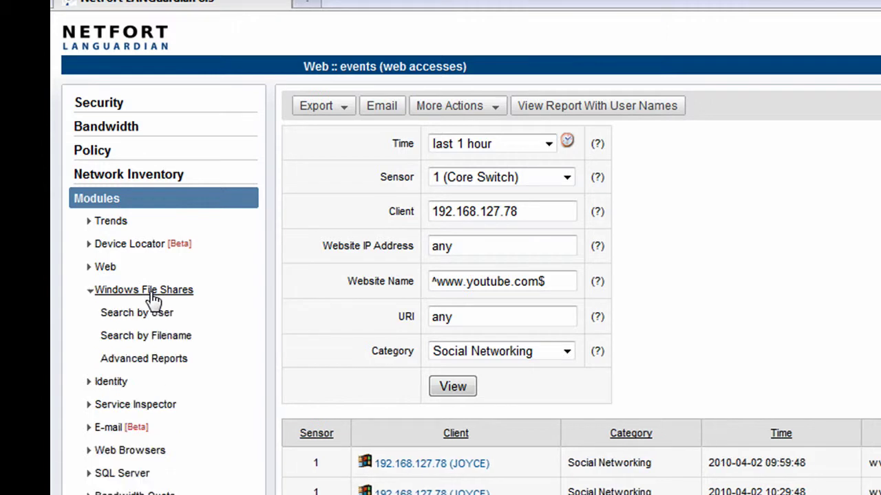
{"action": "left_click", "coordinate": [160, 338]}
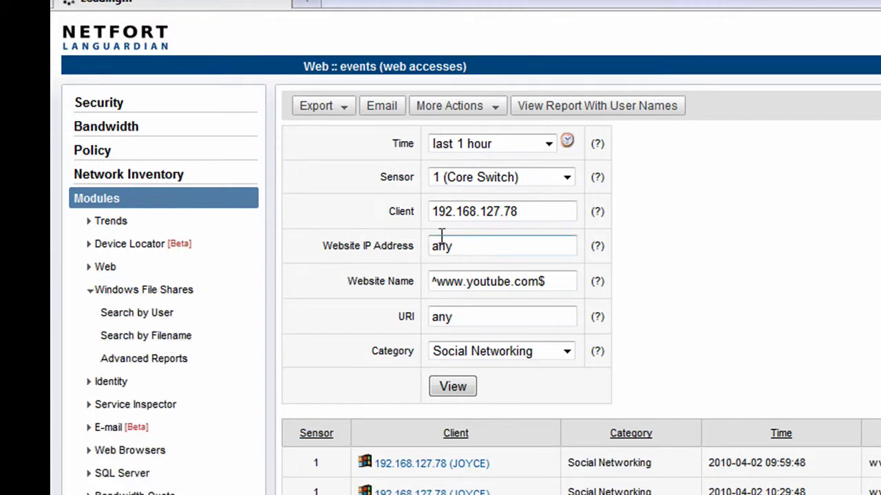
{"action": "left_click", "coordinate": [470, 289]}
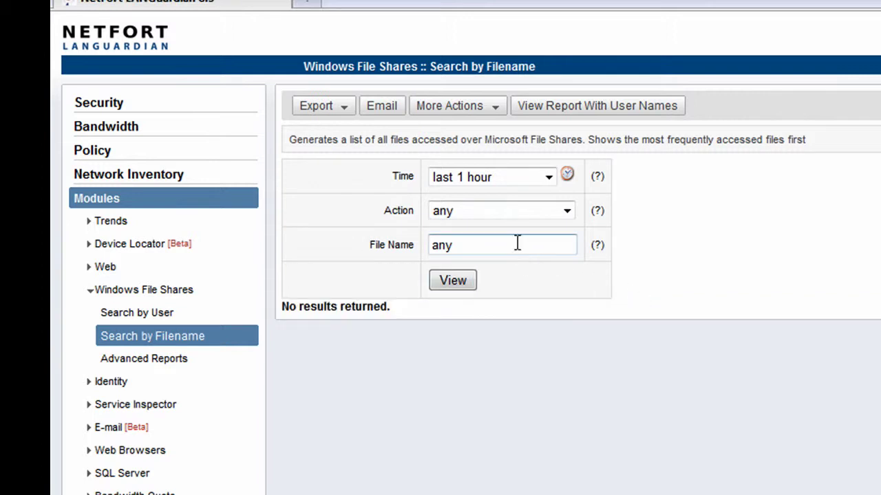
{"action": "left_click", "coordinate": [507, 181]}
{"action": "left_click", "coordinate": [500, 213]}
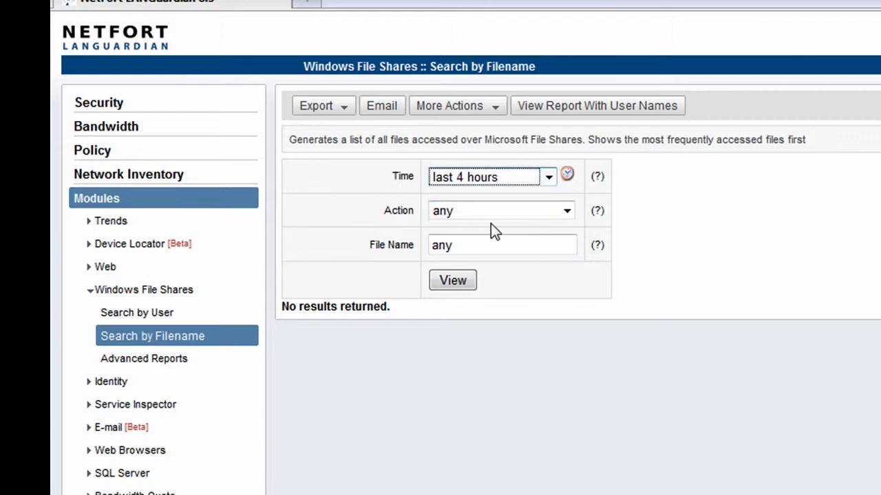
{"action": "left_click", "coordinate": [453, 280]}
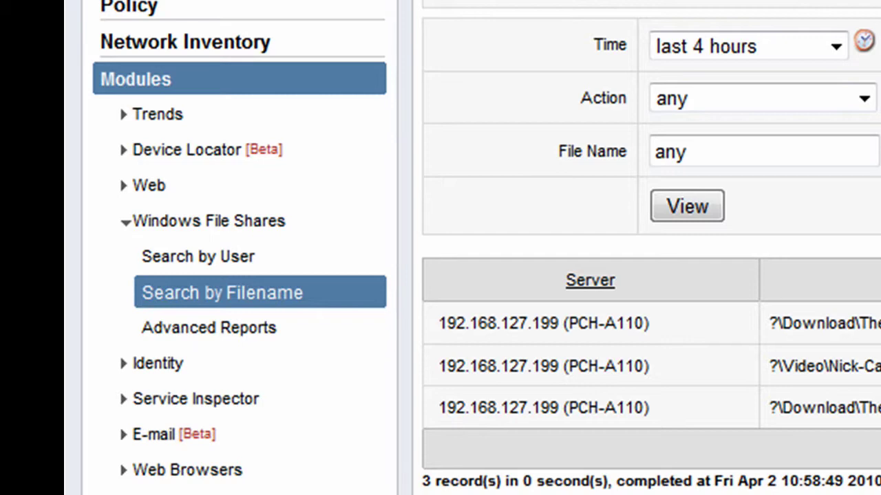
Step: Return to the home dashboard and examine the Traffic & Bandwidth trend graphs down to the page footer
{"action": "left_click", "coordinate": [76, 43]}
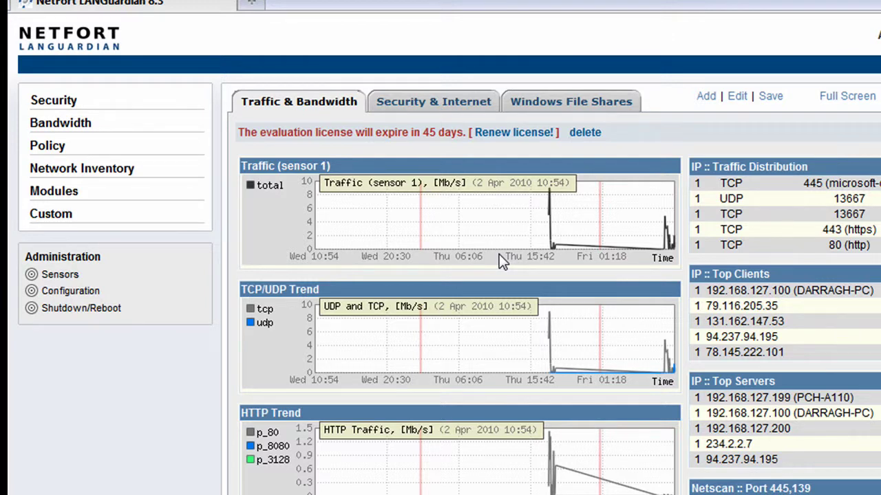
{"action": "scroll", "coordinate": [500, 254], "scroll_direction": "down", "scroll_amount": 3}
{"action": "scroll", "coordinate": [830, 433], "scroll_direction": "up", "scroll_amount": 3}
{"action": "scroll", "coordinate": [638, 273], "scroll_direction": "down", "scroll_amount": 3}
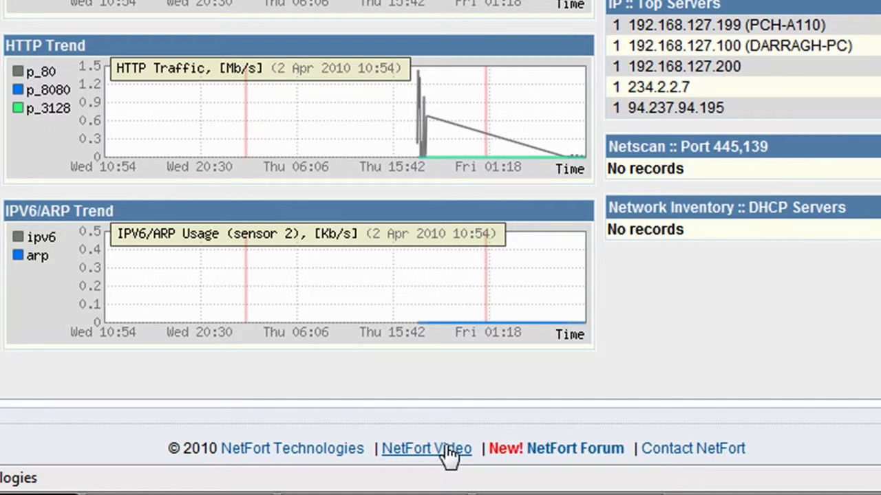
Step: Open the NetFort Forum, look through its recent active questions, and return to the LANGuardian dashboard
{"action": "left_click", "coordinate": [582, 466]}
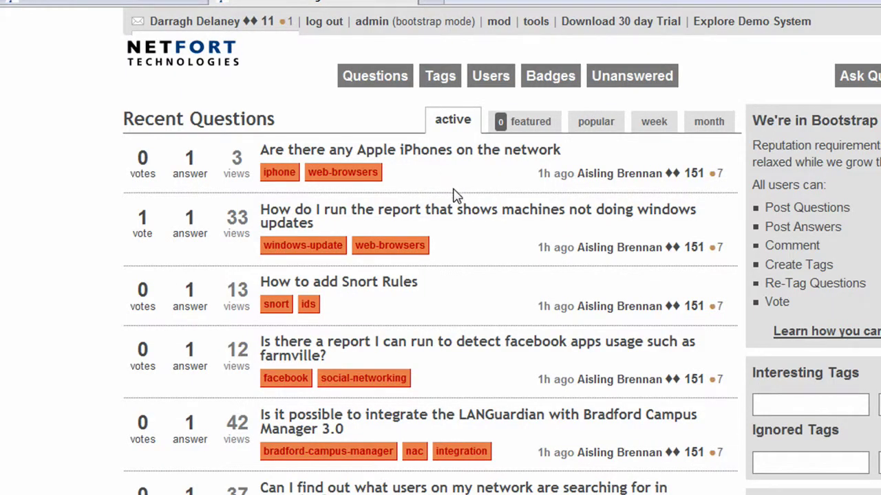
{"action": "scroll", "coordinate": [452, 189], "scroll_direction": "down", "scroll_amount": 4}
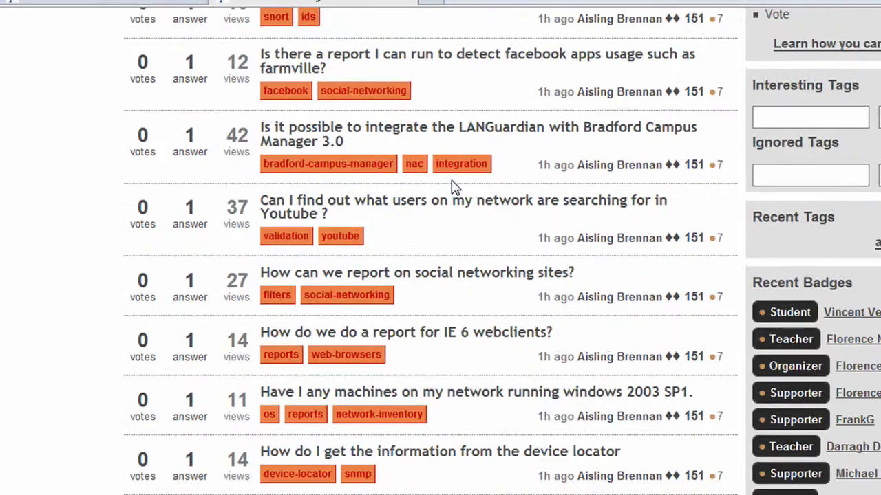
{"action": "scroll", "coordinate": [452, 187], "scroll_direction": "up", "scroll_amount": 4}
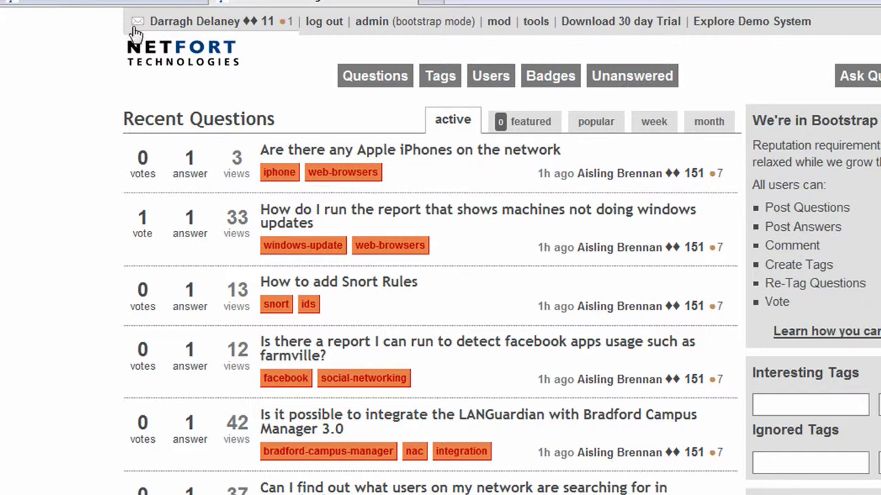
{"action": "left_click", "coordinate": [146, 3]}
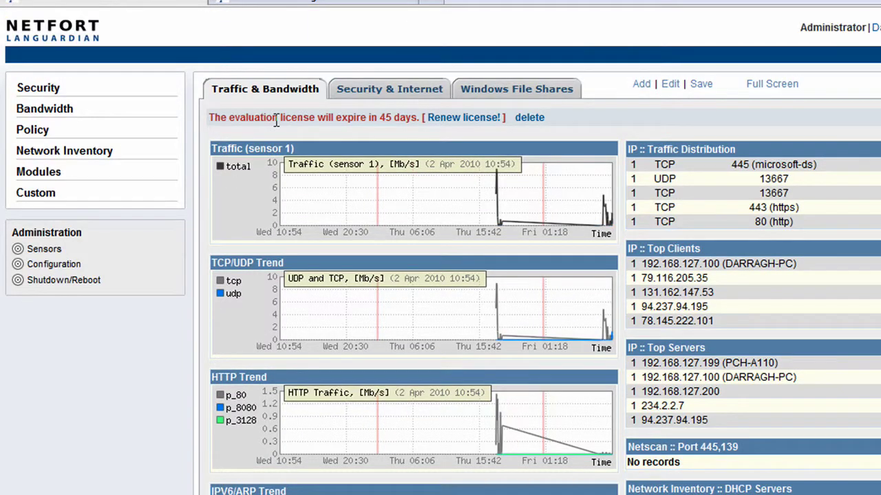